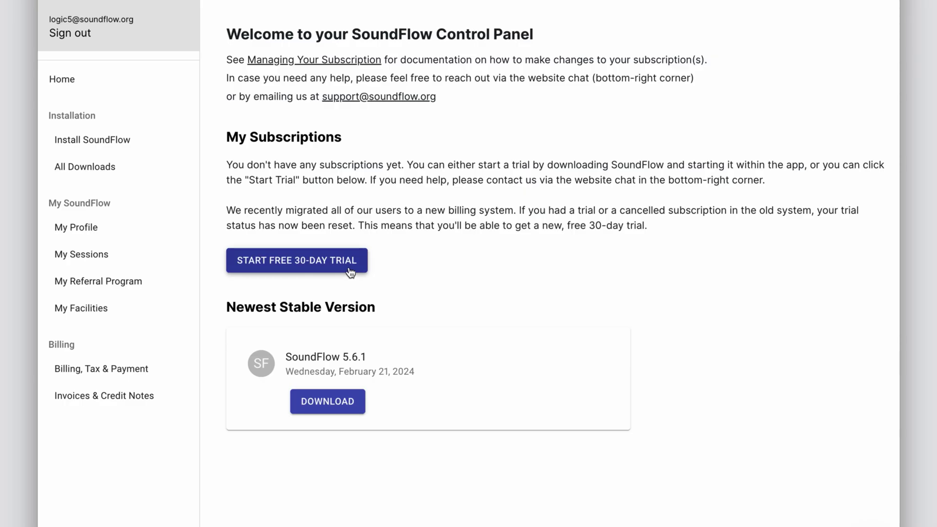
# Step: Start the 30-day trial, launch SoundFlow_5.6.1.pkg, and open the iPad deck's Delay page
pyautogui.click(349, 269)
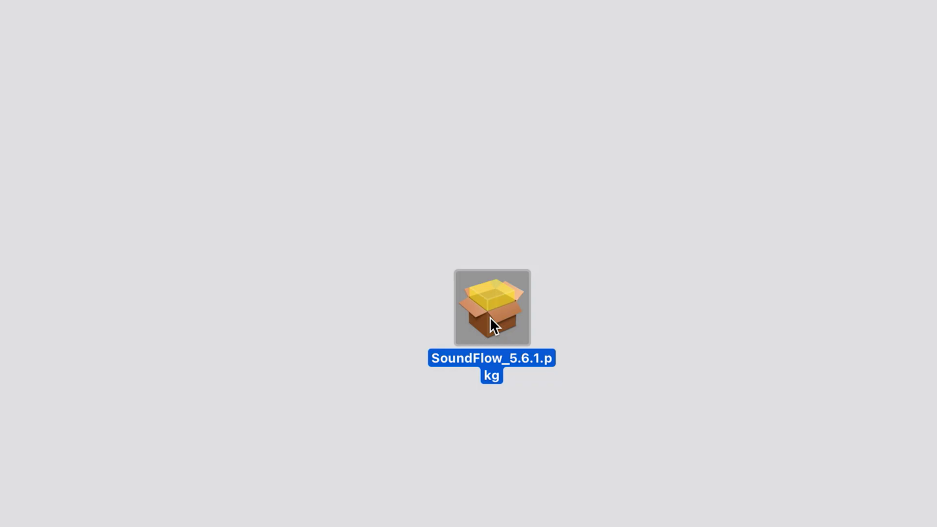
pyautogui.doubleClick(489, 317)
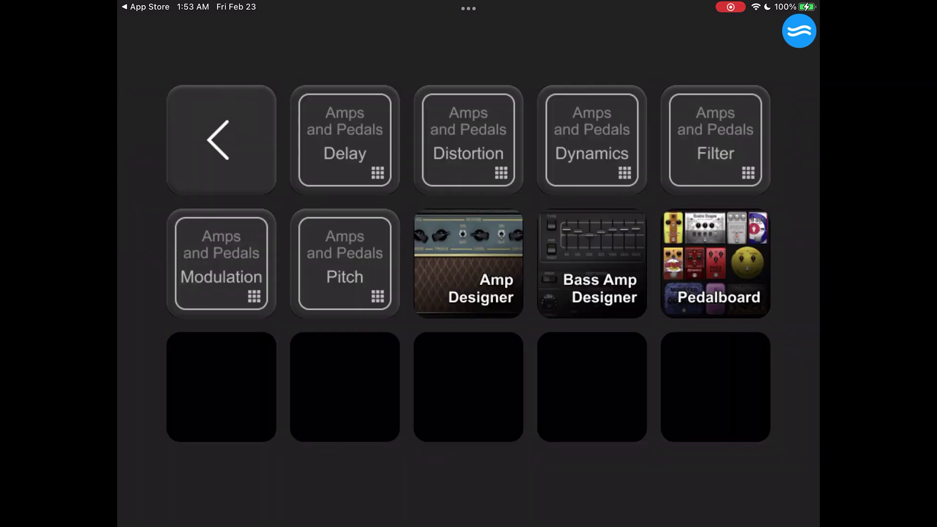
pyautogui.click(345, 139)
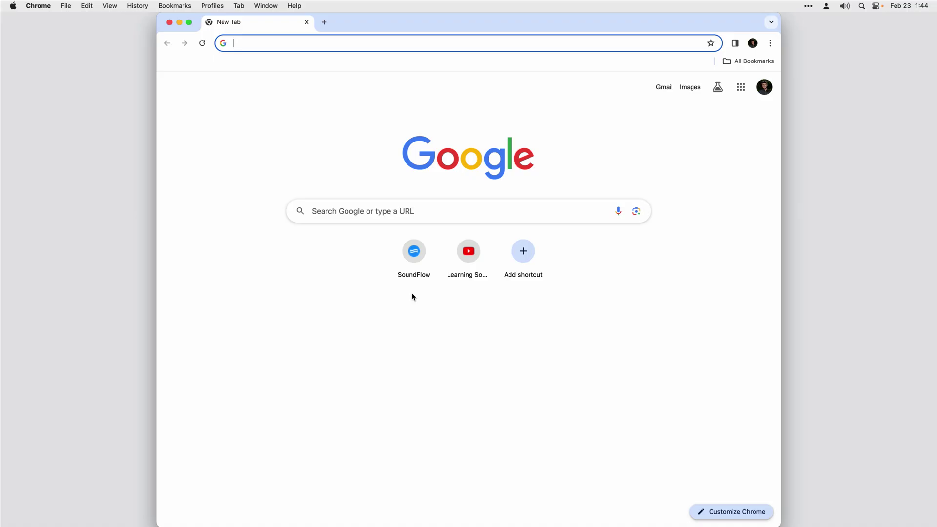
# Step: Sign up on the SoundFlow site with an email and Chrome's suggested strong password
pyautogui.click(414, 251)
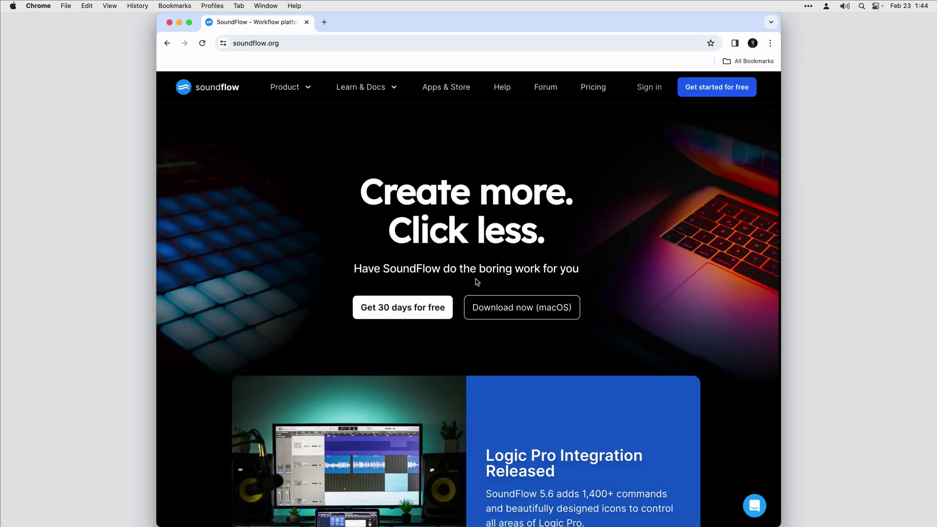
pyautogui.click(422, 319)
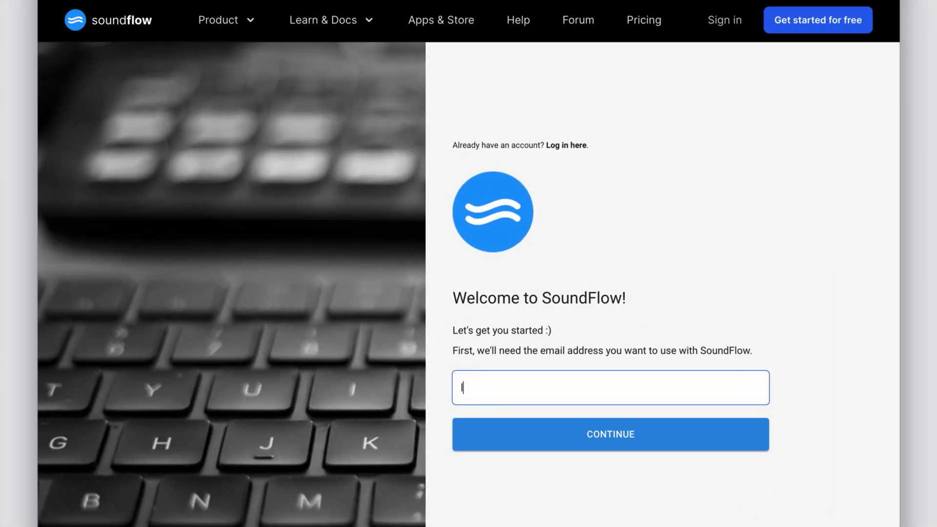
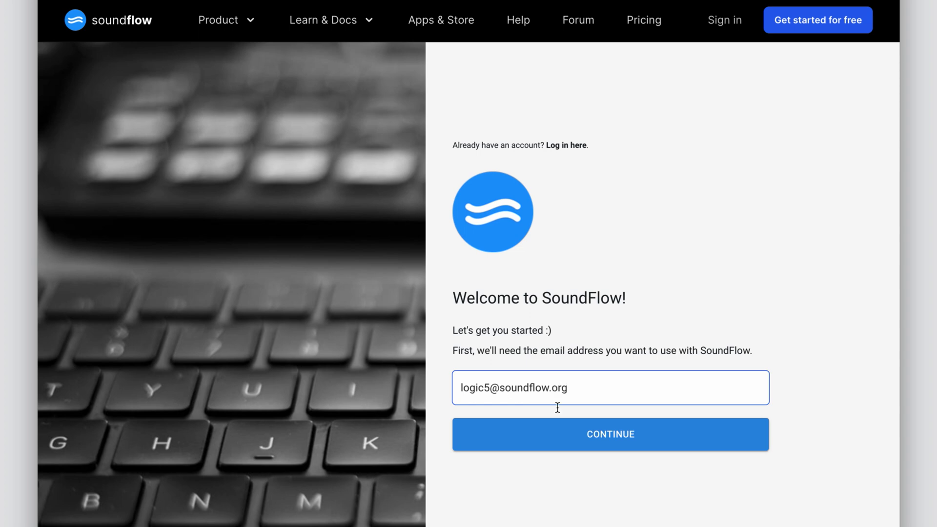
pyautogui.click(629, 428)
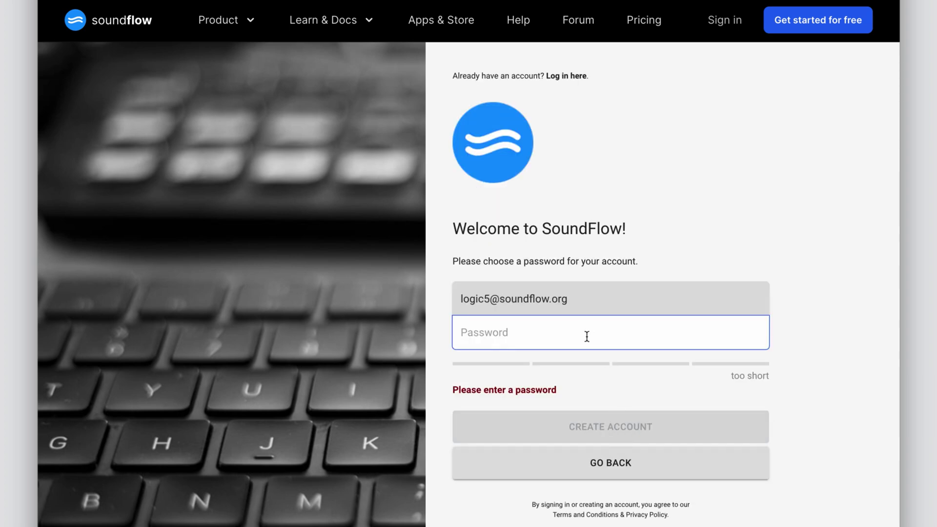
pyautogui.click(596, 370)
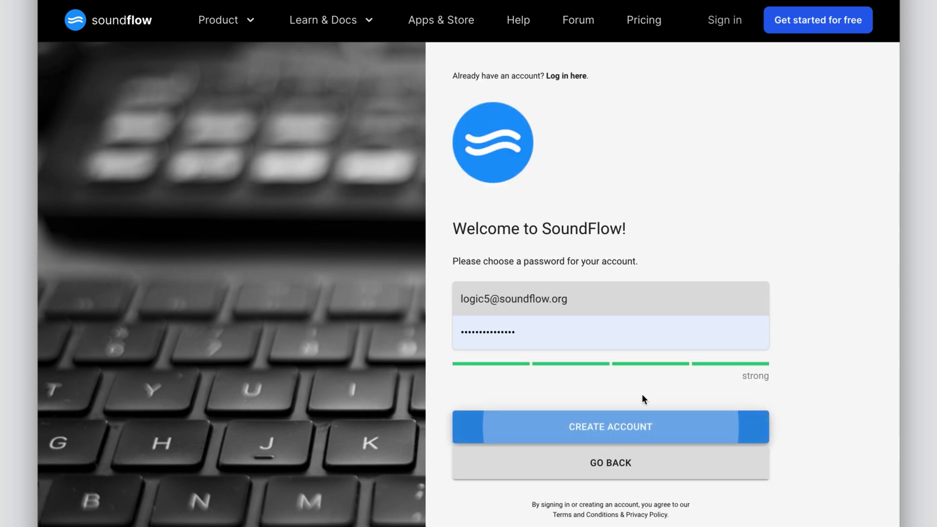
pyautogui.click(615, 433)
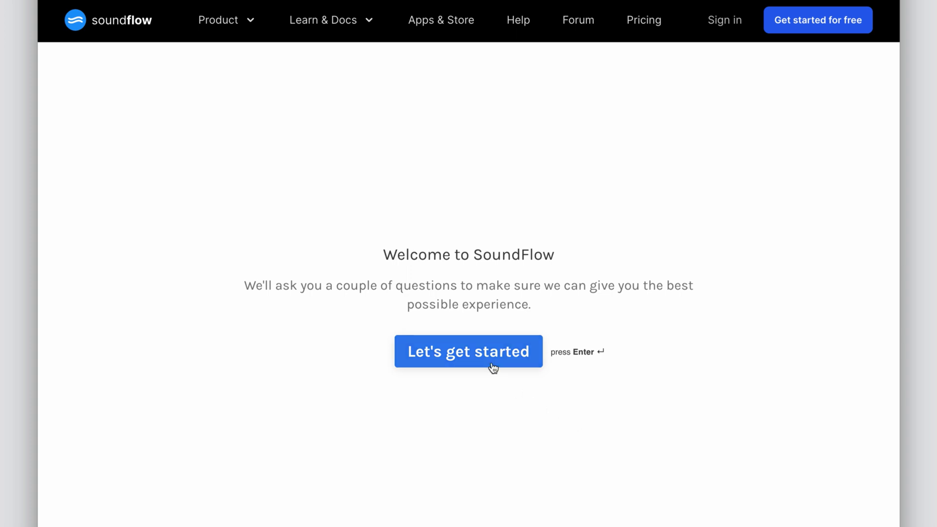
# Step: Start the welcome questionnaire and answer the first name, last name and DAW questions
pyautogui.click(492, 367)
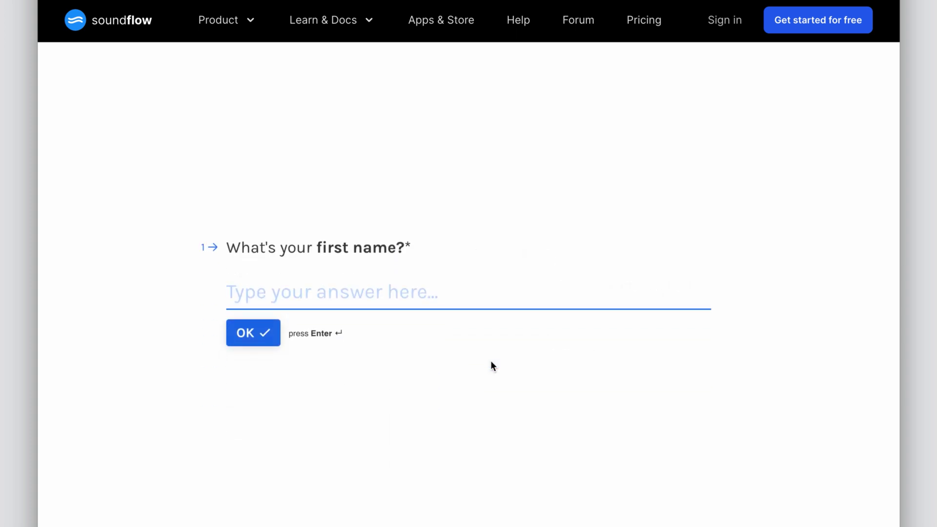
pyautogui.press('Return')
pyautogui.press('Return')
pyautogui.click(351, 197)
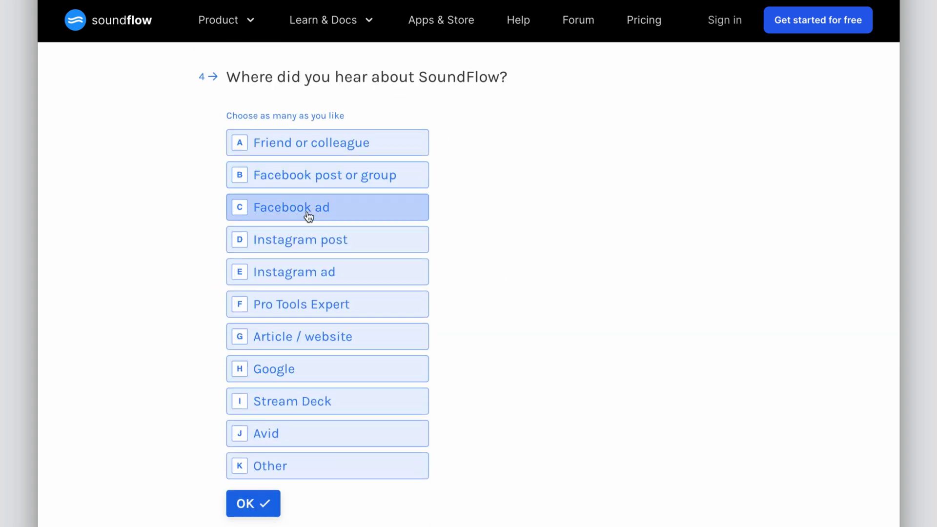
# Step: Give the referral source and team size, tick Keyboard Maestro, and submit the questionnaire
pyautogui.click(306, 237)
pyautogui.click(257, 501)
pyautogui.click(291, 316)
pyautogui.click(310, 266)
pyautogui.click(272, 415)
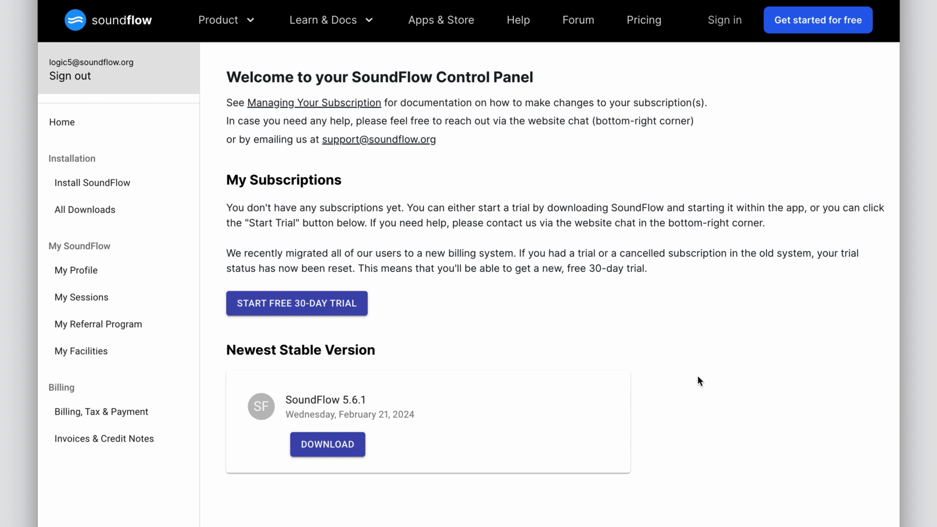
pyautogui.scroll(-1, 697, 374)
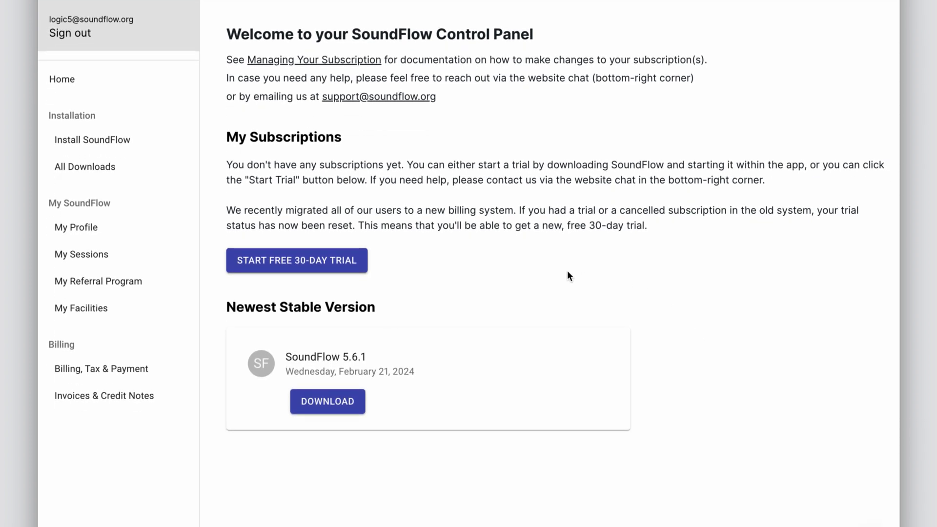
# Step: Start the free 30-day SoundFlow Cloud Pro trial from the Control Panel
pyautogui.click(351, 276)
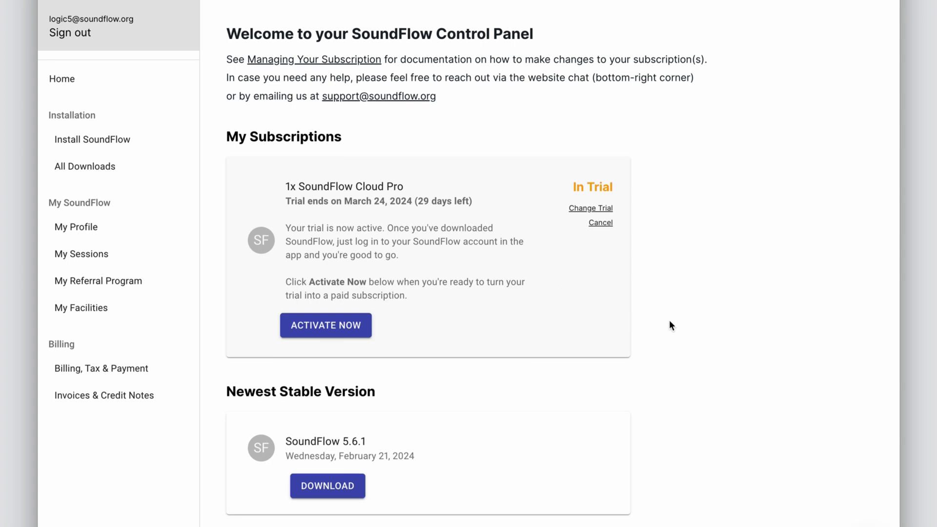
pyautogui.scroll(-1, 669, 301)
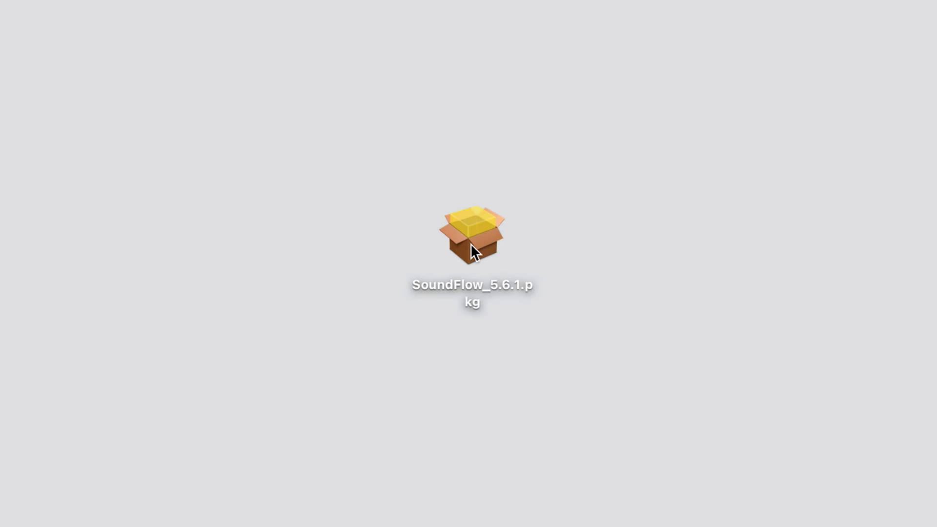
# Step: Install SoundFlow_5.6.1.pkg with the admin password, deny Desktop access, and close the installer
pyautogui.doubleClick(472, 244)
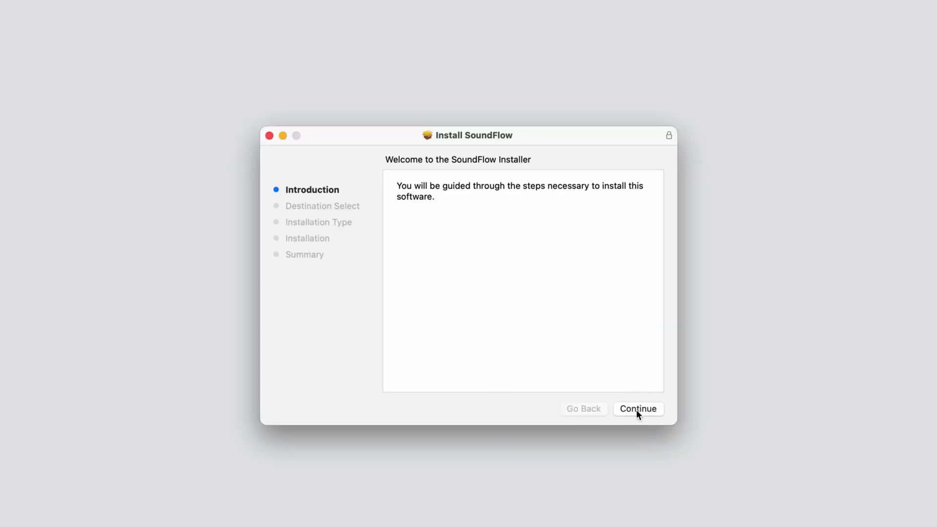
pyautogui.click(636, 410)
pyautogui.click(636, 409)
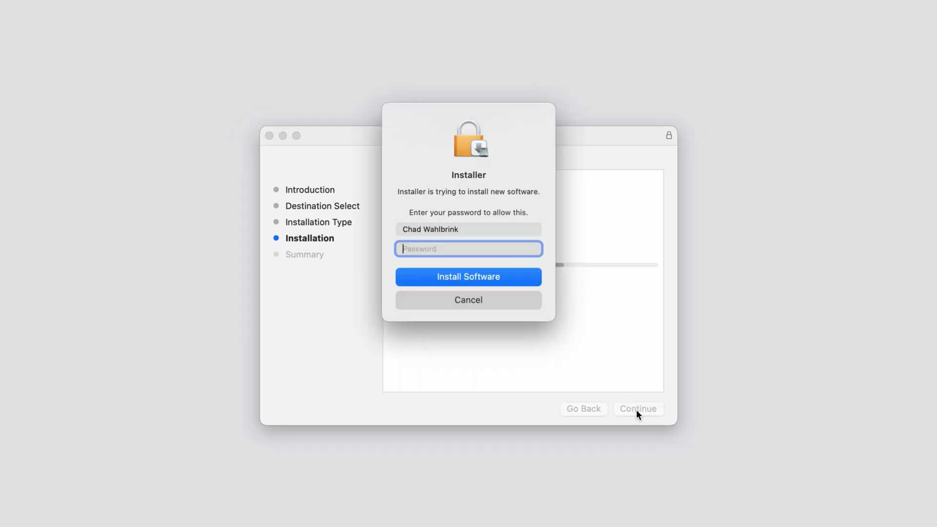
pyautogui.write('••••••')
pyautogui.write('•••')
pyautogui.press('Return')
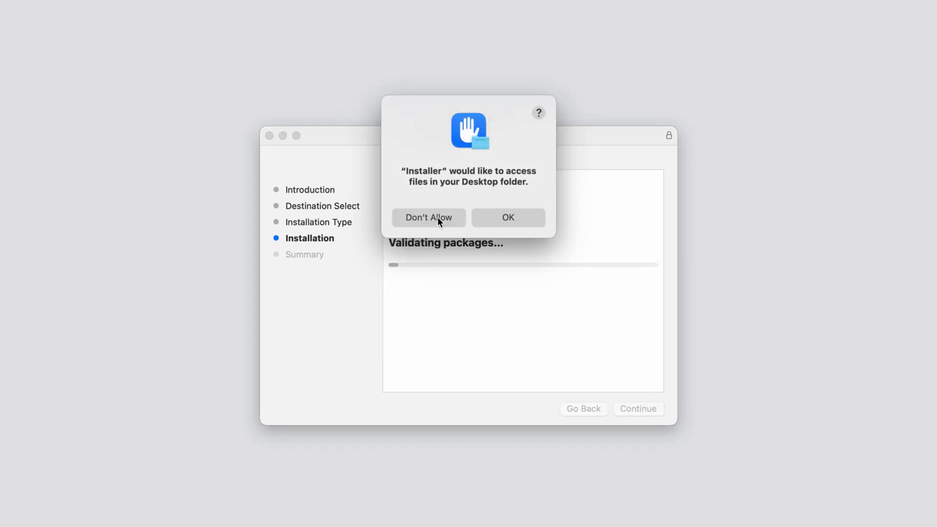
pyautogui.click(439, 218)
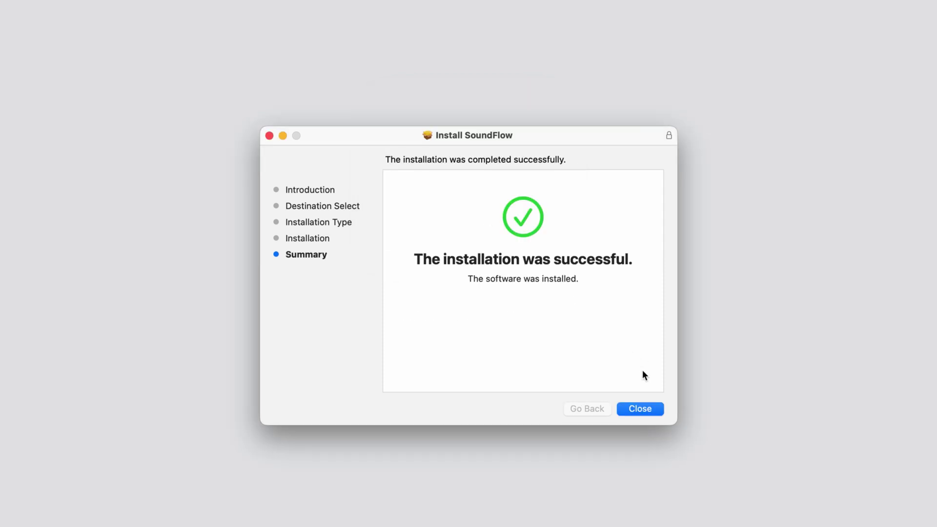
pyautogui.click(645, 410)
# Step: Trash the installer package, enable SoundFlow in Accessibility with the admin password, then quit Settings
pyautogui.moveTo(520, 300)
pyautogui.mouseDown()
pyautogui.moveTo(796, 507)
pyautogui.moveTo(785, 510)
pyautogui.mouseUp()
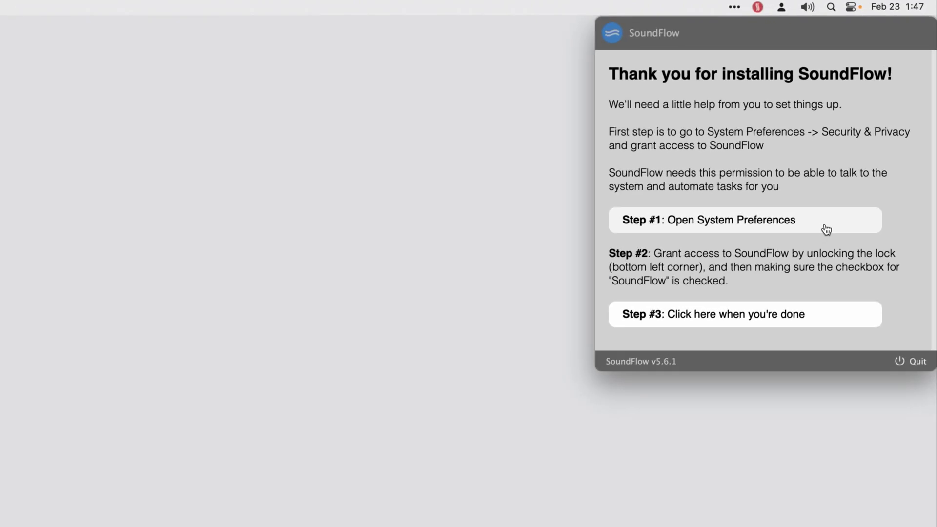
pyautogui.click(826, 230)
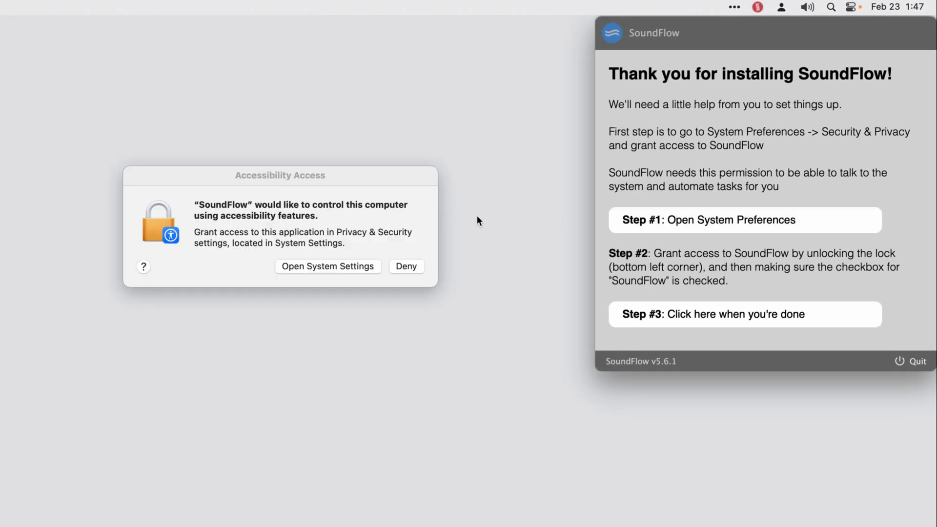
pyautogui.click(354, 268)
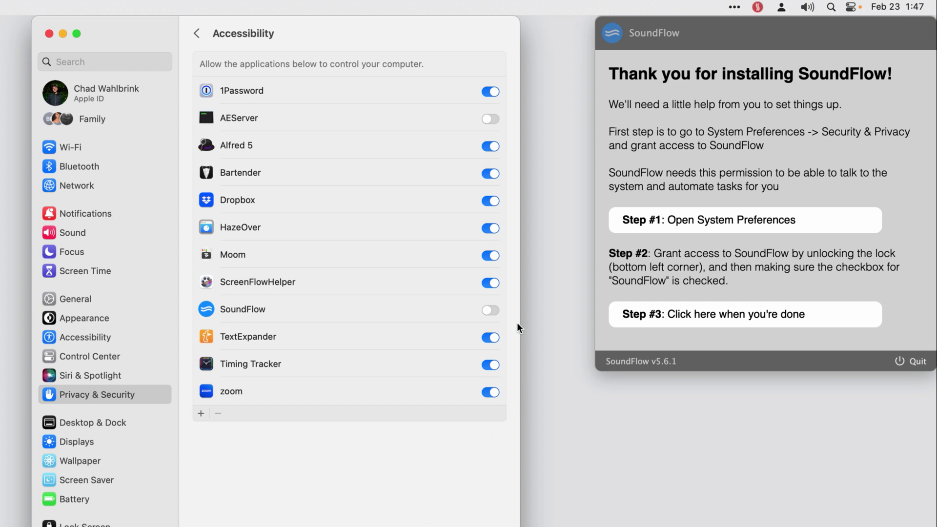
pyautogui.click(490, 310)
pyautogui.write('p••••••••')
pyautogui.press('Return')
pyautogui.press('super+q')
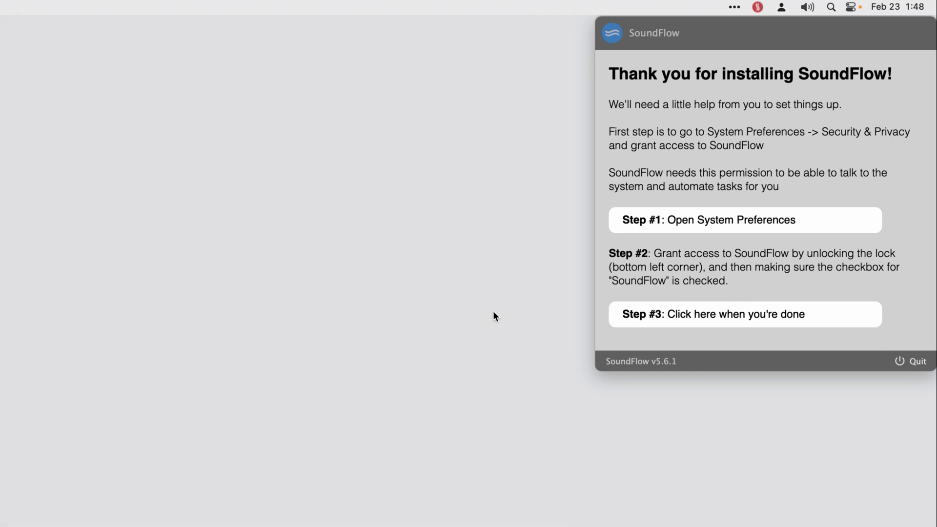
# Step: Confirm the permission is granted and log in with the new account's email and password
pyautogui.click(695, 316)
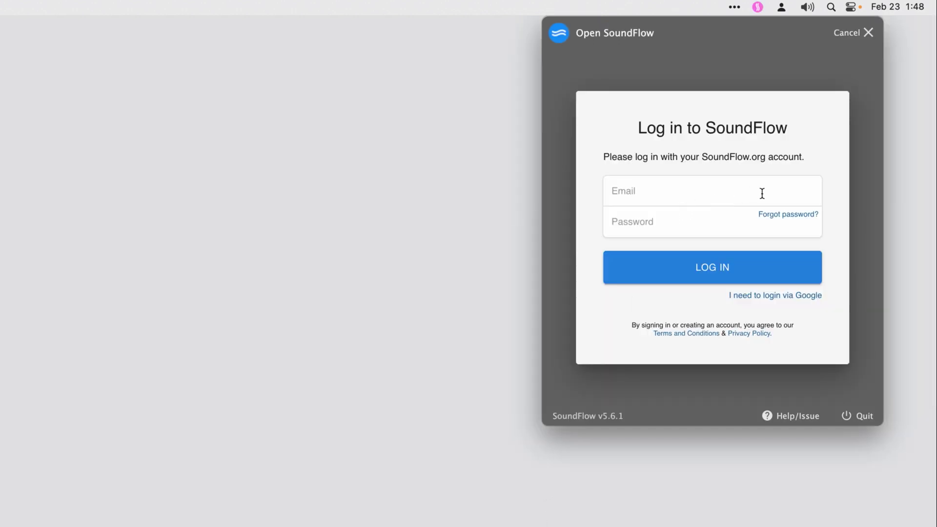
pyautogui.click(776, 184)
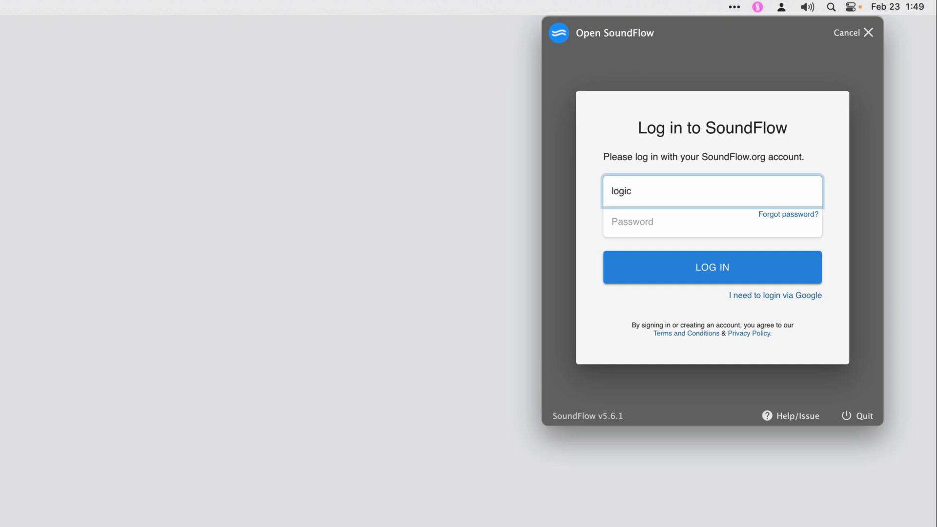
pyautogui.press('Tab')
pyautogui.press('super+v')
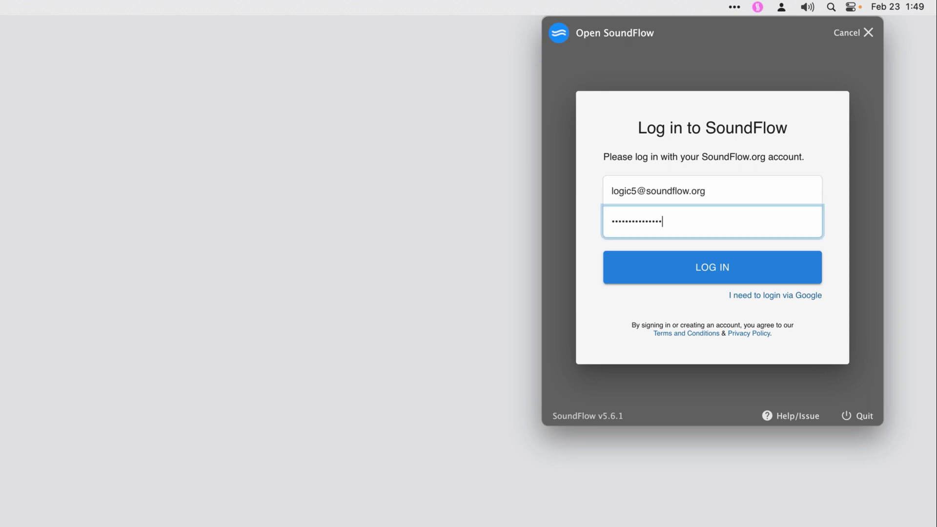
pyautogui.click(795, 266)
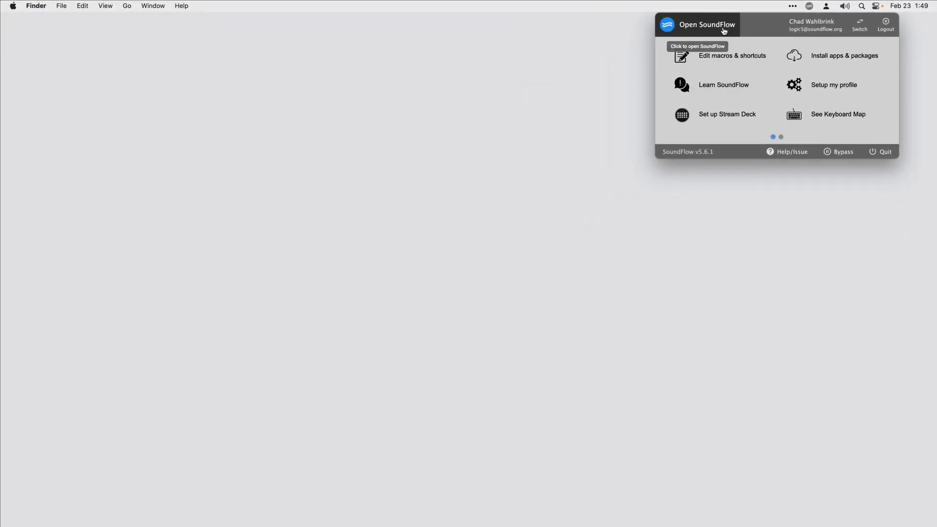
# Step: Choose Open SoundFlow from the menu bar icon to launch the editor
pyautogui.click(724, 30)
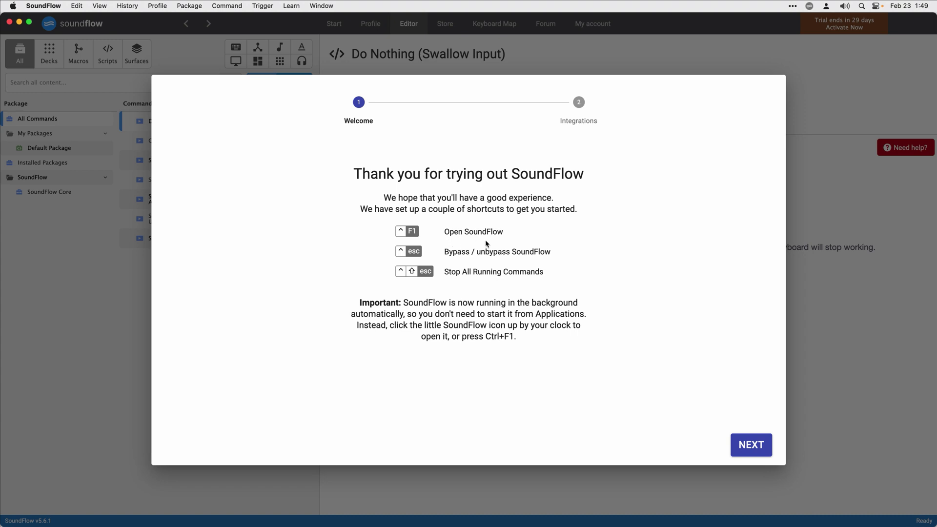
# Step: Uncheck Pro Tools and iZotope RX, keep only Logic Pro, and finish with Get Started
pyautogui.click(753, 454)
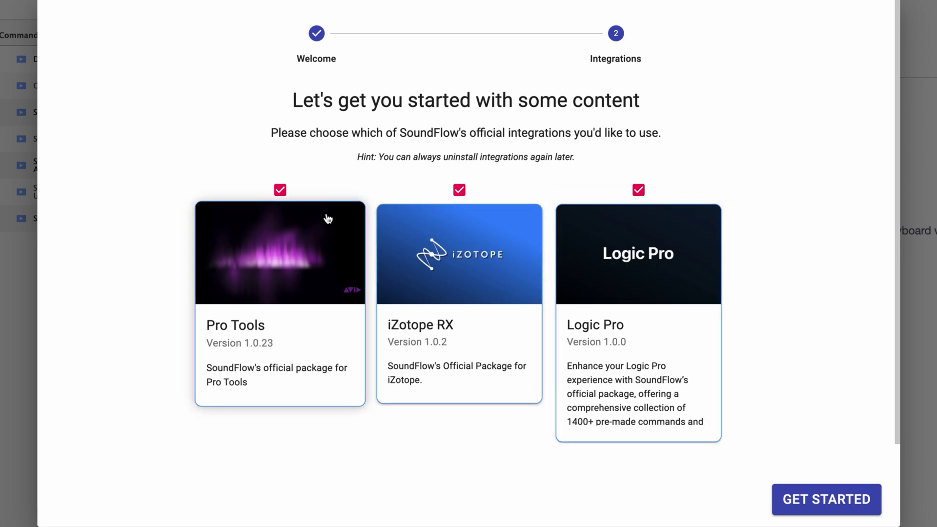
pyautogui.click(280, 190)
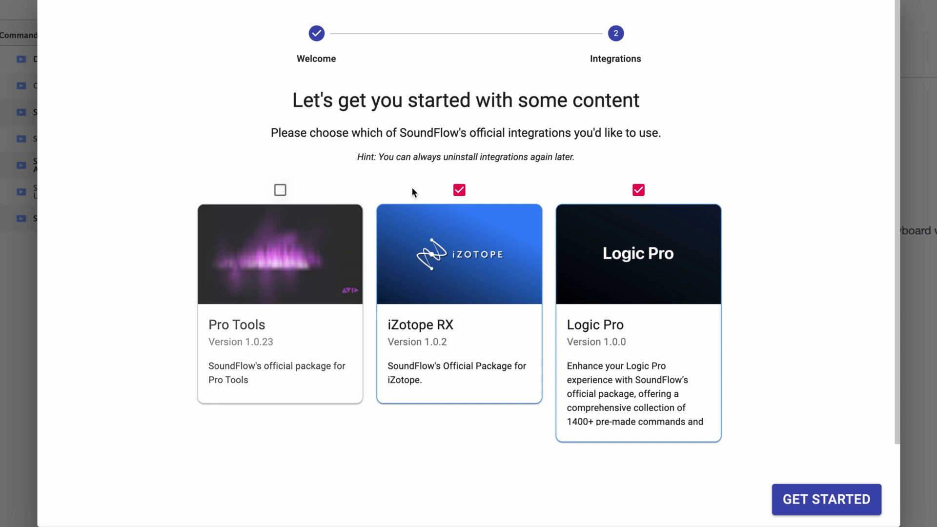
pyautogui.click(460, 190)
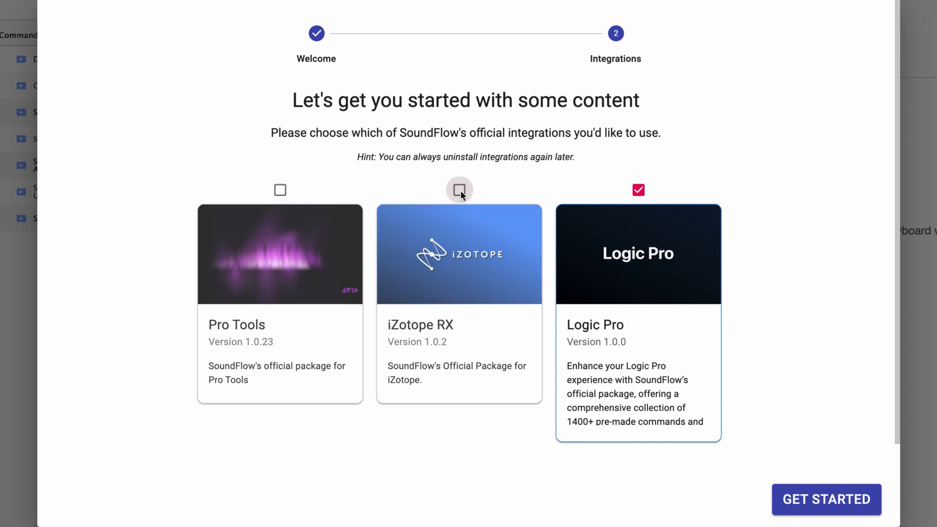
pyautogui.click(849, 508)
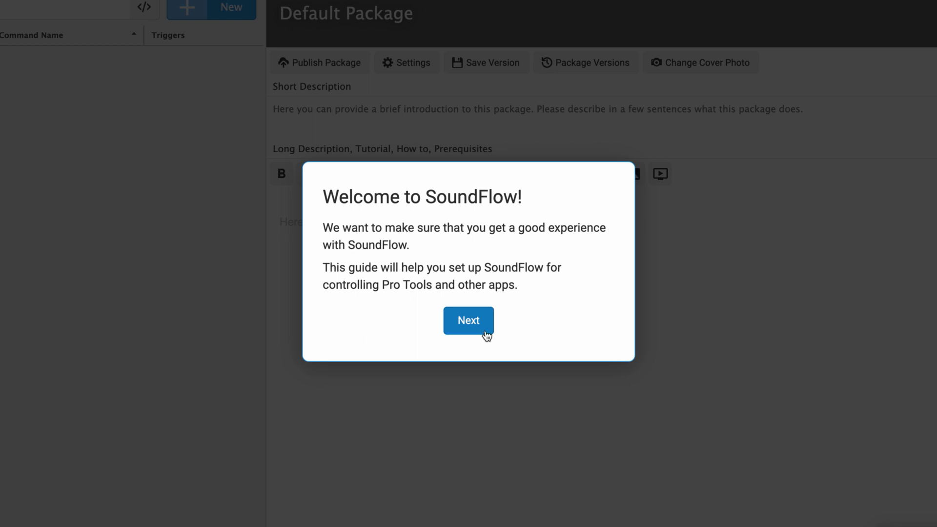
# Step: Begin the setup guide and pick the iPad, iPhone or Android device option
pyautogui.click(486, 335)
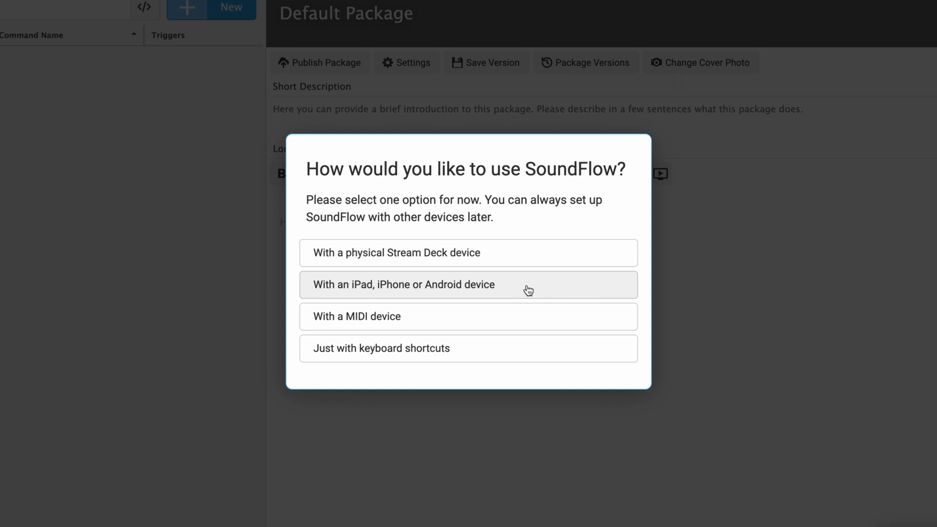
pyautogui.click(447, 294)
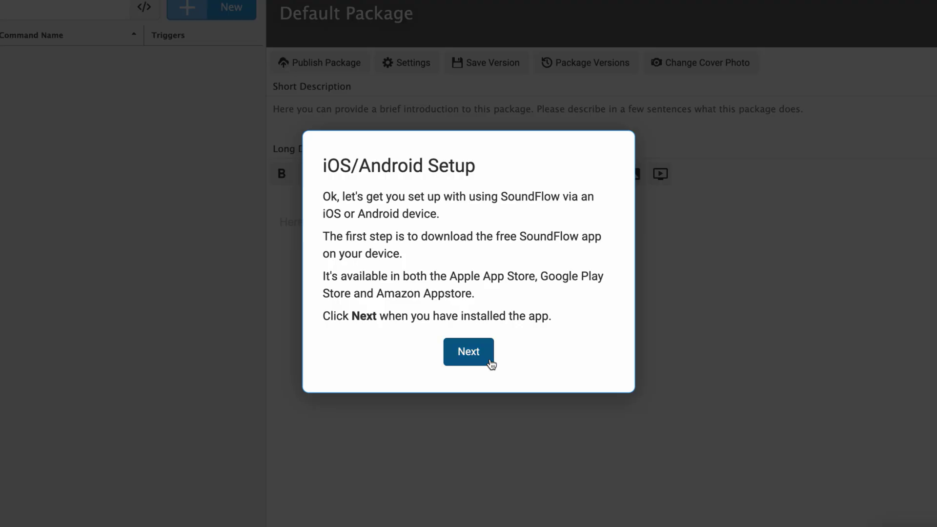
# Step: Continue past the iOS/Android Setup dialog to connect the iPad app to the Mac
pyautogui.click(490, 359)
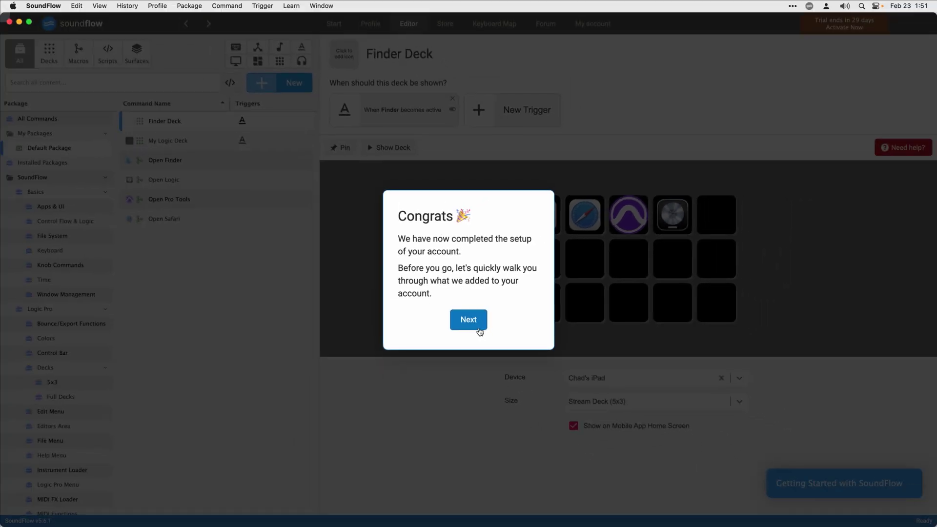
# Step: Step through the Finder Deck and triggers tour, then dismiss the 'That's it' message
pyautogui.click(480, 332)
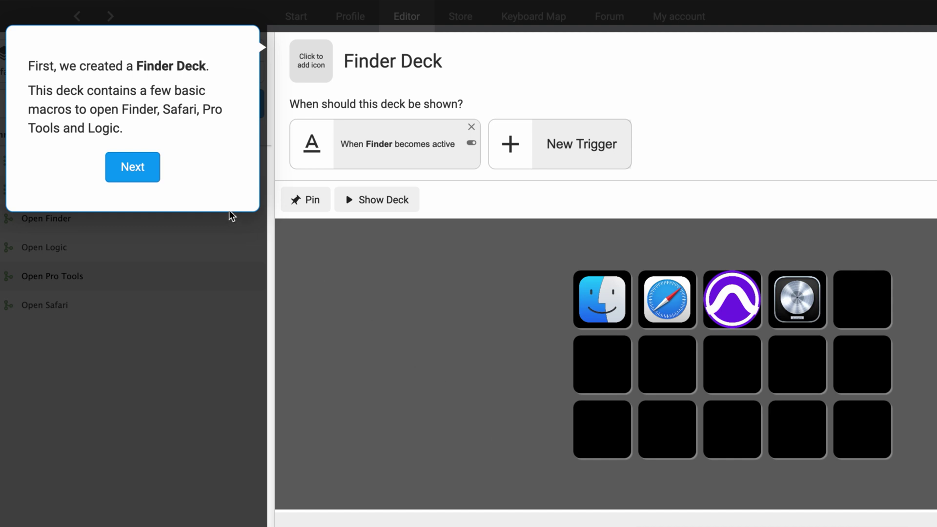
pyautogui.click(152, 180)
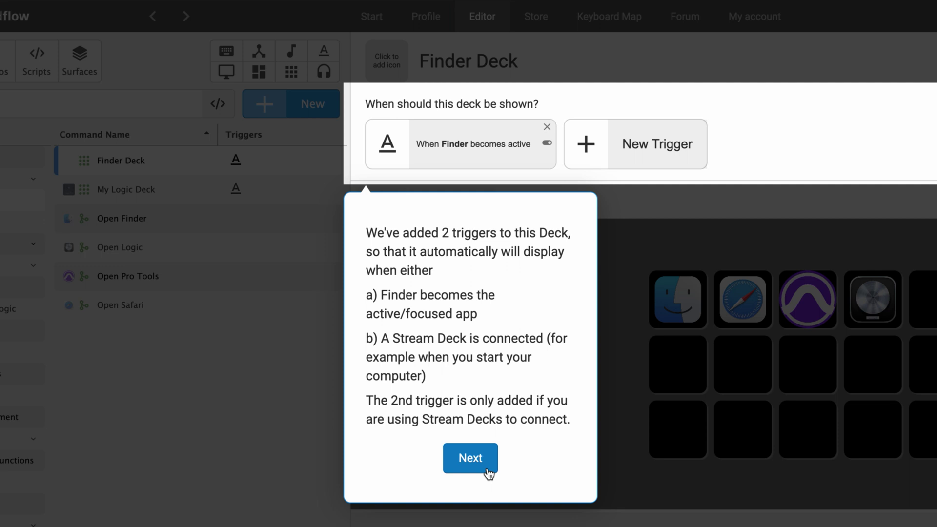
pyautogui.click(486, 470)
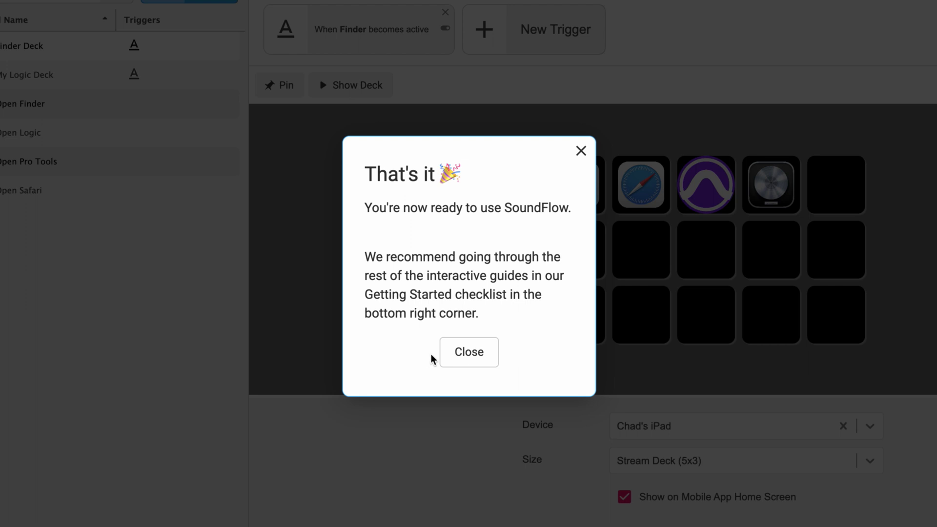
pyautogui.click(493, 366)
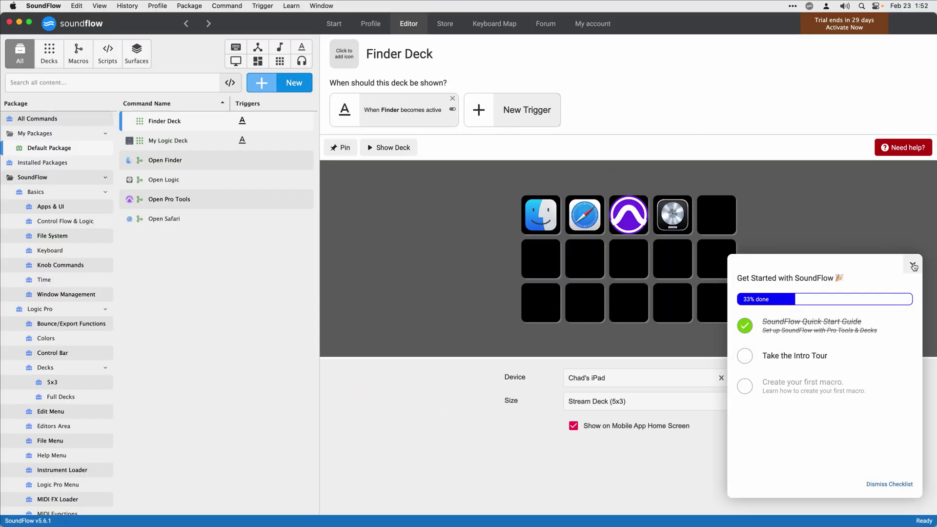
# Step: Collapse the Get Started with SoundFlow checklist panel
pyautogui.click(914, 266)
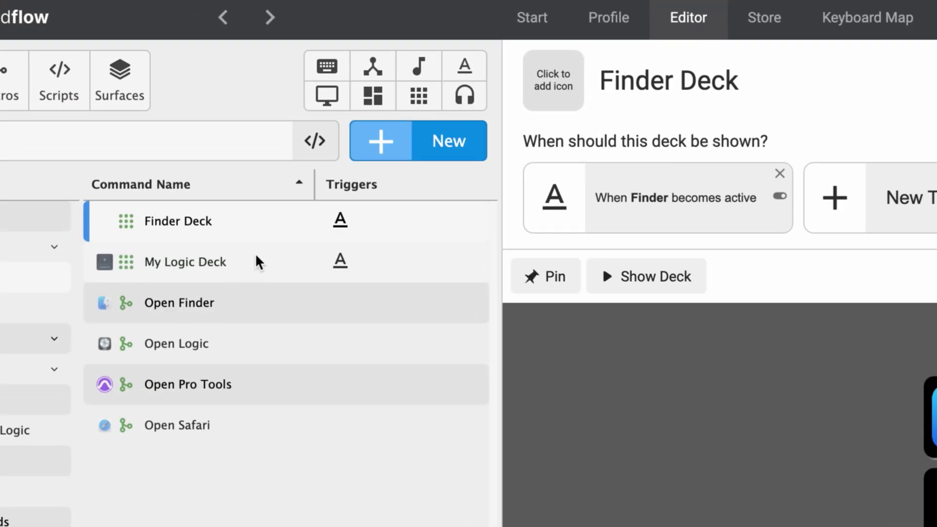
# Step: Open My Logic Deck and set its display device to the iPad
pyautogui.click(258, 262)
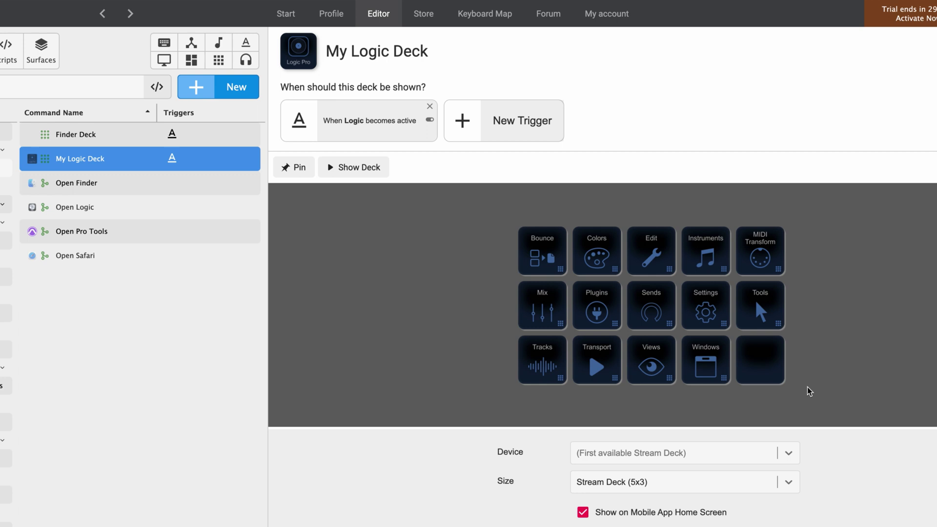
pyautogui.click(713, 452)
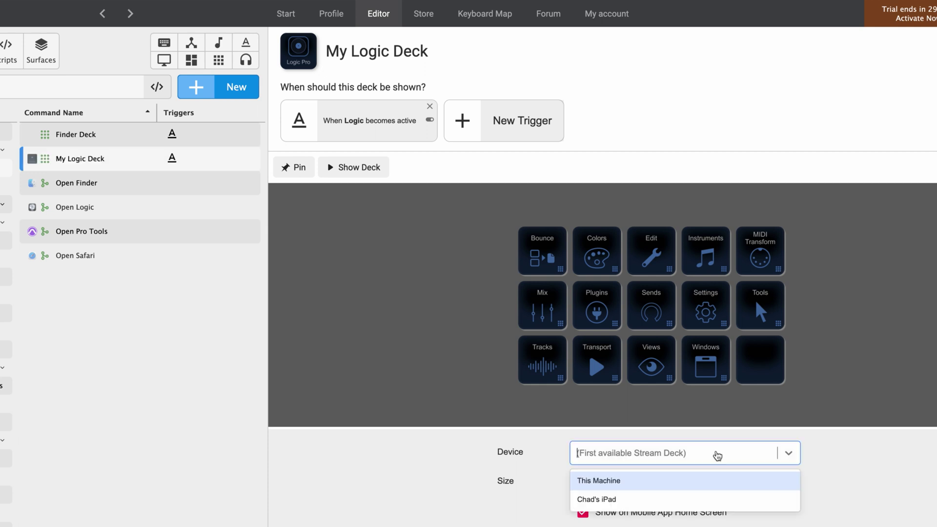
pyautogui.click(693, 500)
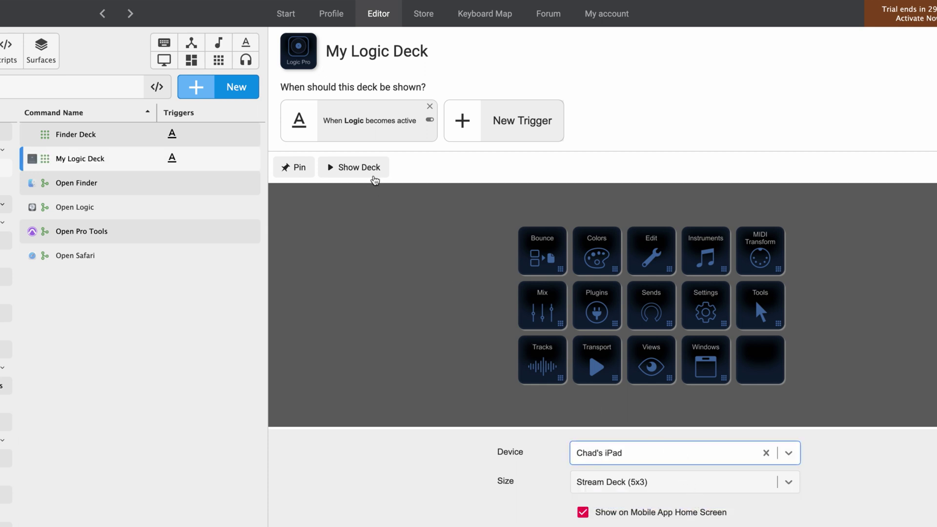
# Step: Show My Logic Deck on the iPad and browse its Plugins, Amps and Pedals, and Delay pages
pyautogui.click(374, 177)
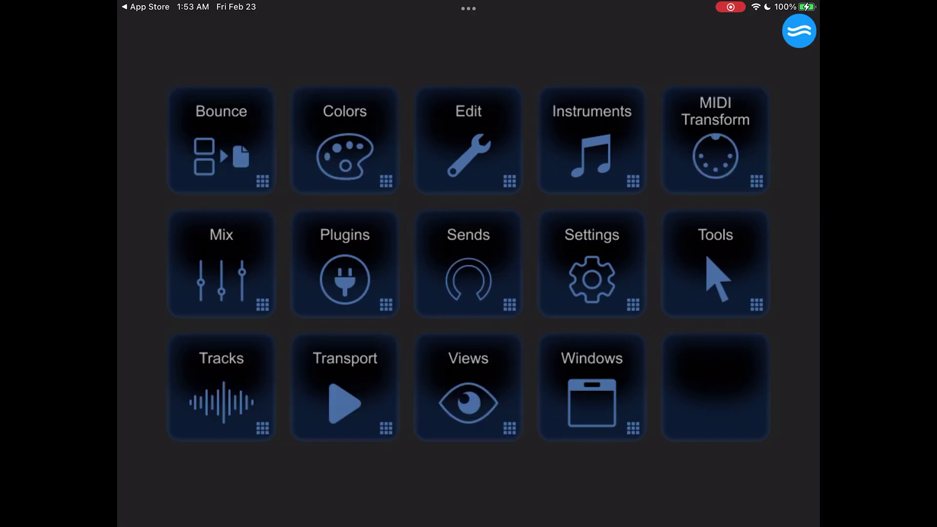
pyautogui.click(344, 264)
pyautogui.click(345, 140)
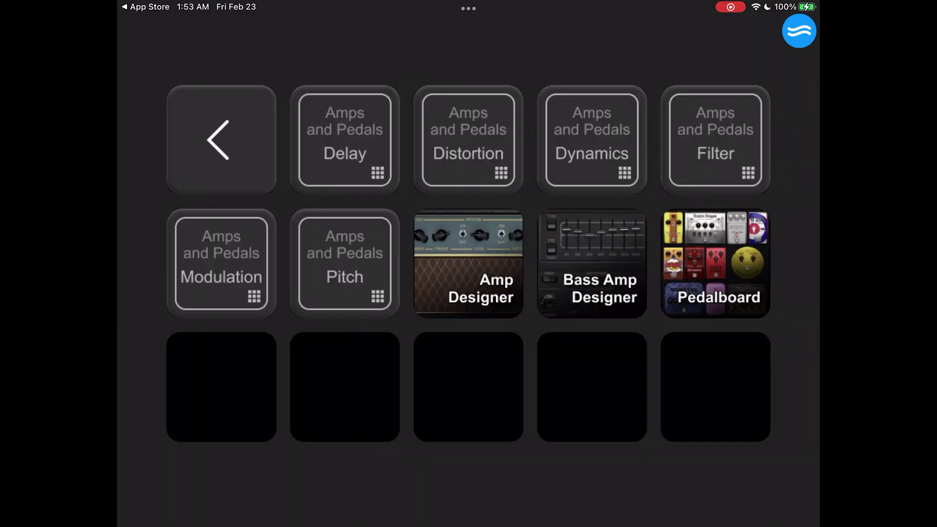
pyautogui.click(345, 139)
pyautogui.click(222, 140)
pyautogui.click(222, 140)
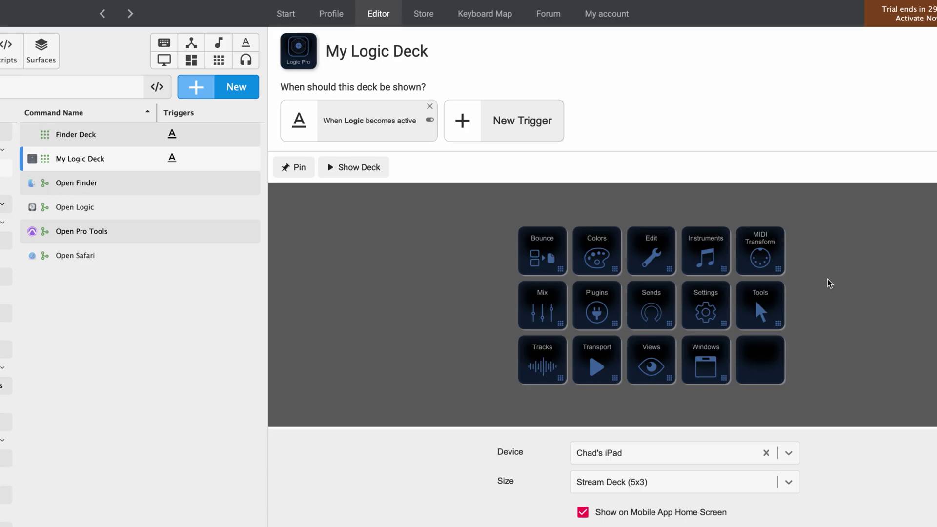
# Step: Move Tools to the bottom-right slot and MIDI Transform to the middle-right slot
pyautogui.moveTo(759, 307); pyautogui.dragTo(760, 358)
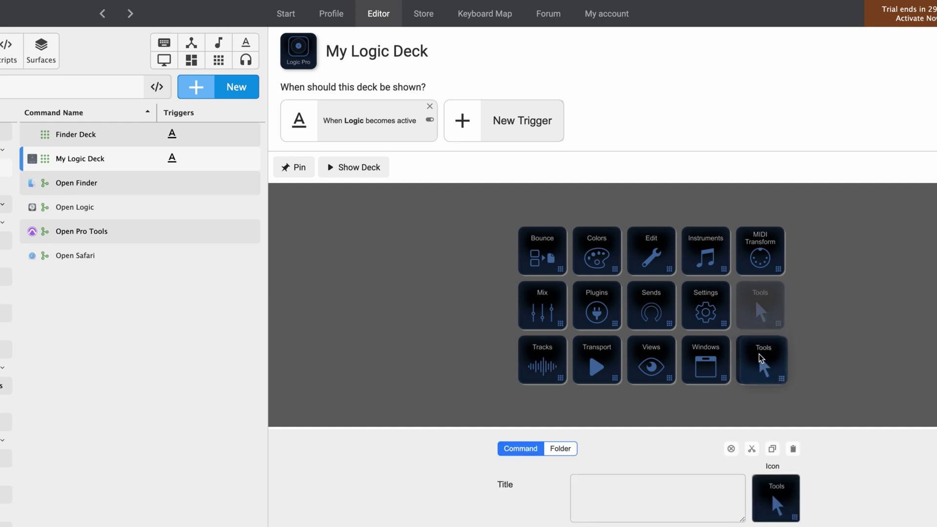
pyautogui.moveTo(762, 263); pyautogui.dragTo(767, 310)
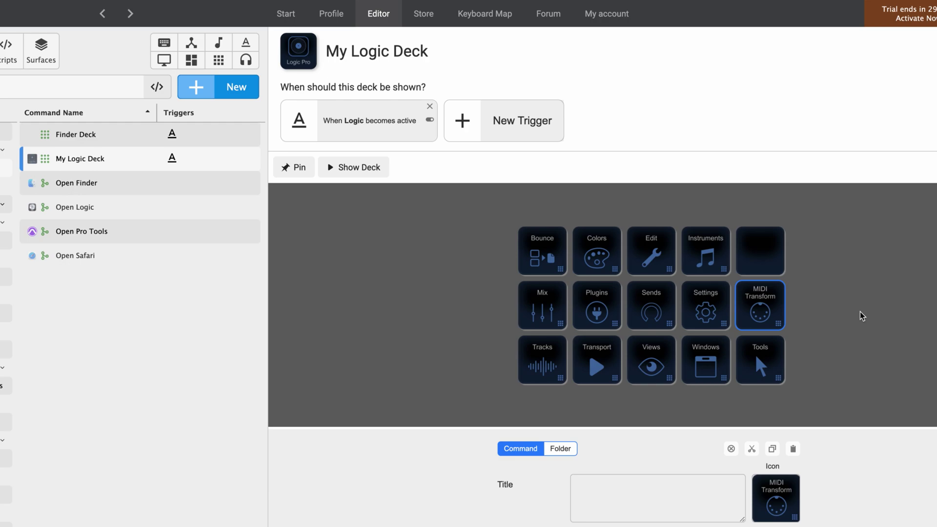
pyautogui.scroll(-2, 580, 144)
pyautogui.scroll(-2, 581, 143)
pyautogui.scroll(-1, 580, 143)
pyautogui.scroll(-2, 580, 144)
pyautogui.scroll(-1, 580, 144)
pyautogui.scroll(-1, 581, 144)
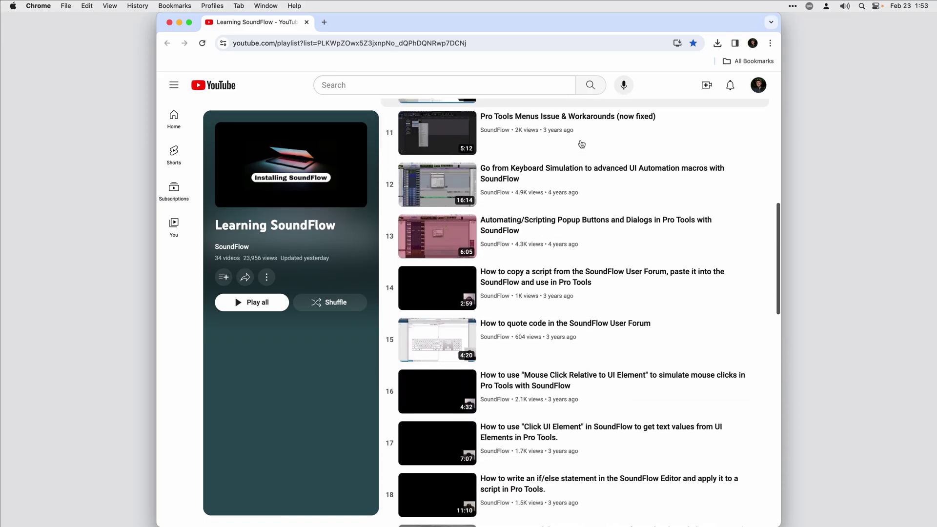
pyautogui.scroll(-2, 582, 143)
pyautogui.scroll(-2, 581, 143)
pyautogui.scroll(-1, 579, 153)
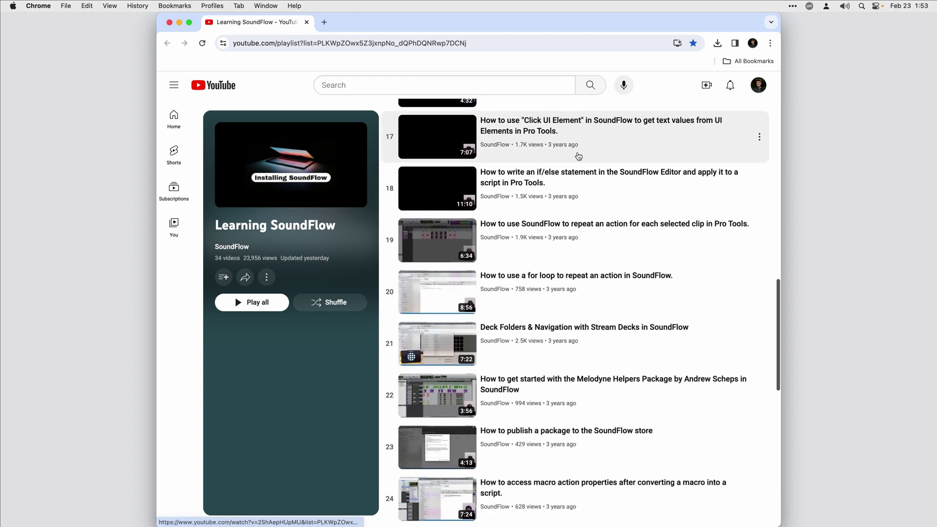
pyautogui.scroll(-2, 579, 156)
pyautogui.scroll(-1, 578, 154)
pyautogui.scroll(-1, 578, 157)
pyautogui.scroll(-2, 578, 169)
pyautogui.scroll(-1, 578, 171)
pyautogui.scroll(-1, 578, 171)
pyautogui.scroll(-1, 579, 173)
pyautogui.scroll(-1, 579, 173)
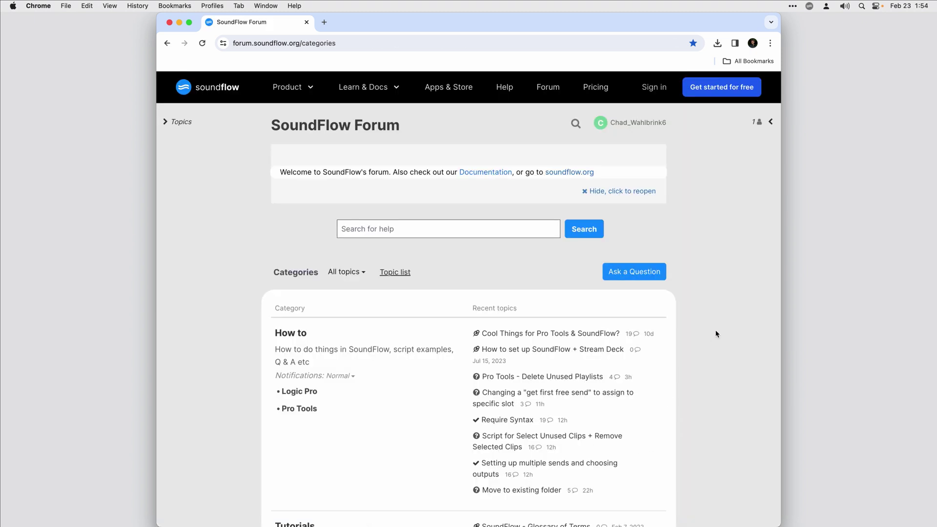
# Step: Open the Ask a Question form on forum.soundflow.org
pyautogui.click(658, 279)
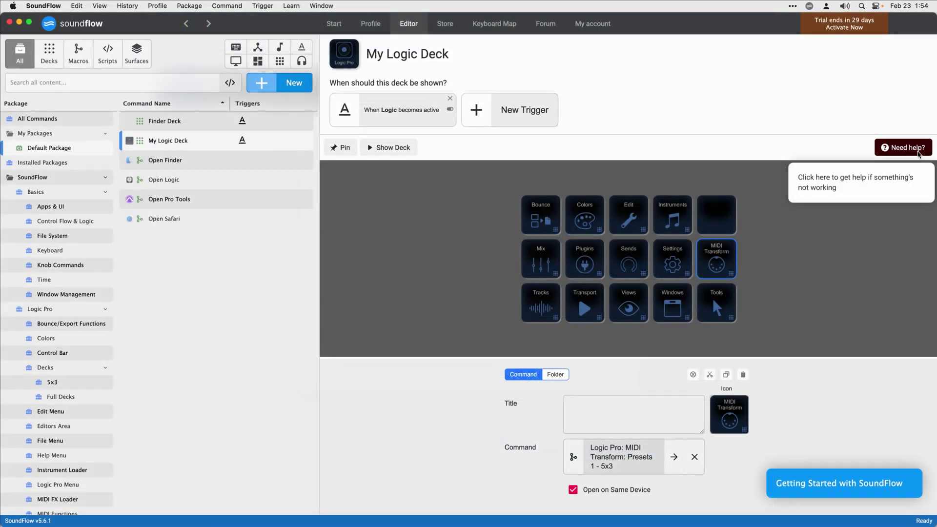
# Step: Dismiss the help search, select the Open Logic macro, and choose 'Get help with this macro'
pyautogui.click(918, 152)
pyautogui.press('Escape')
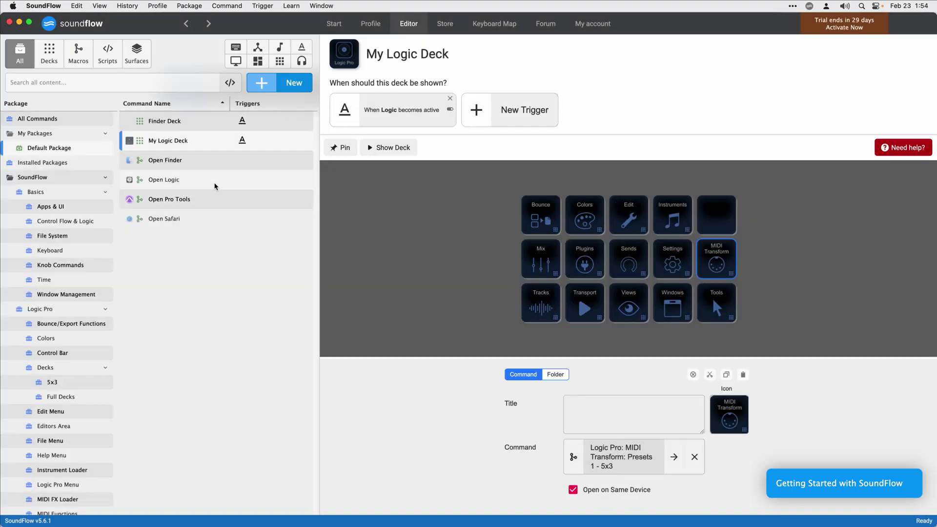
pyautogui.click(164, 179)
pyautogui.click(889, 148)
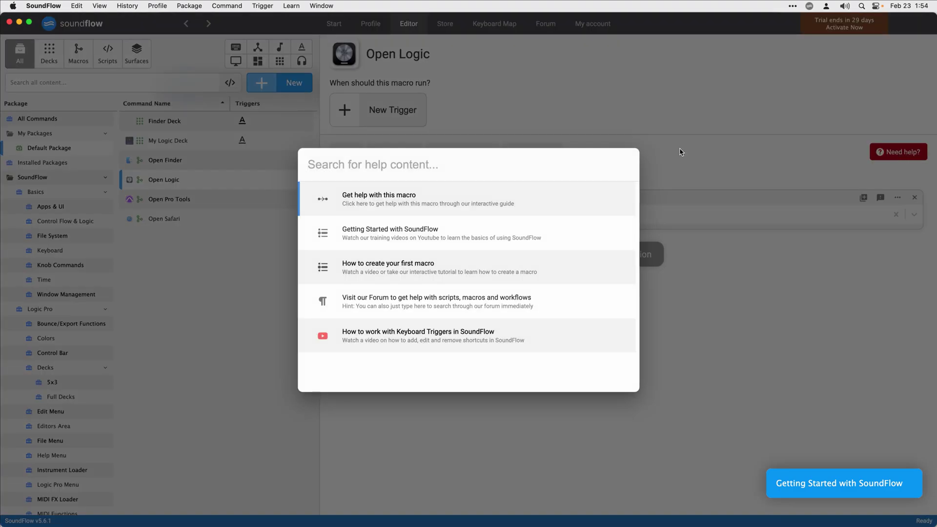
pyautogui.click(537, 198)
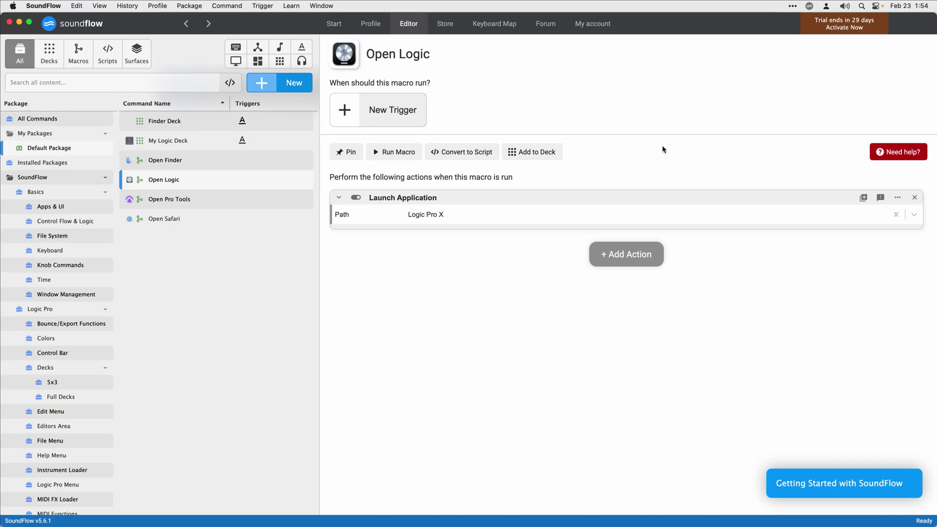